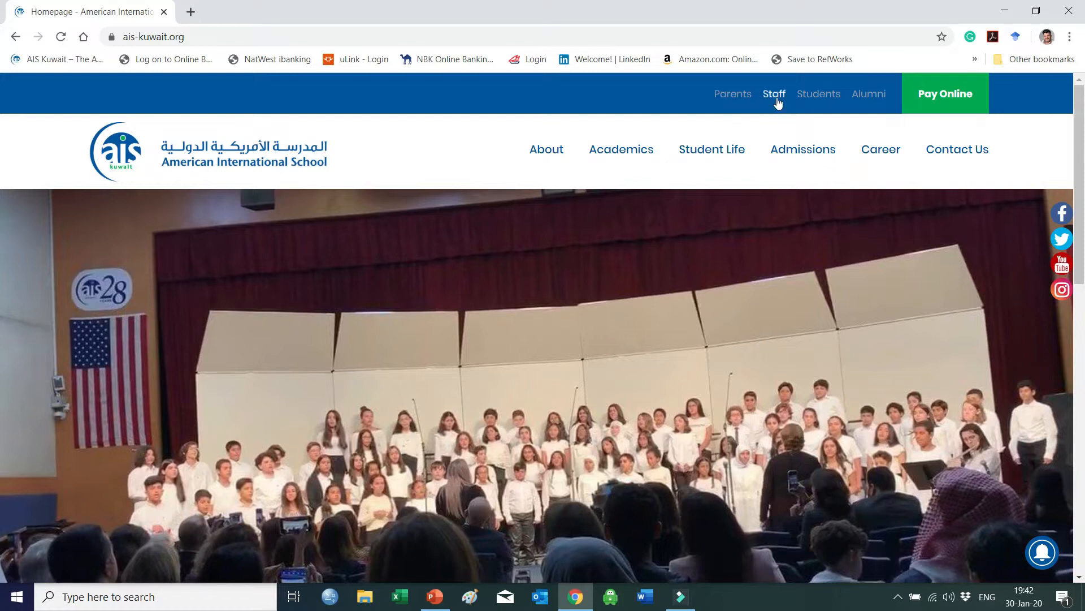
Open OneDrive through Office 365 from the school website's Staff page, and go to the Design folder inside Mix Drop
left_click(775, 95)
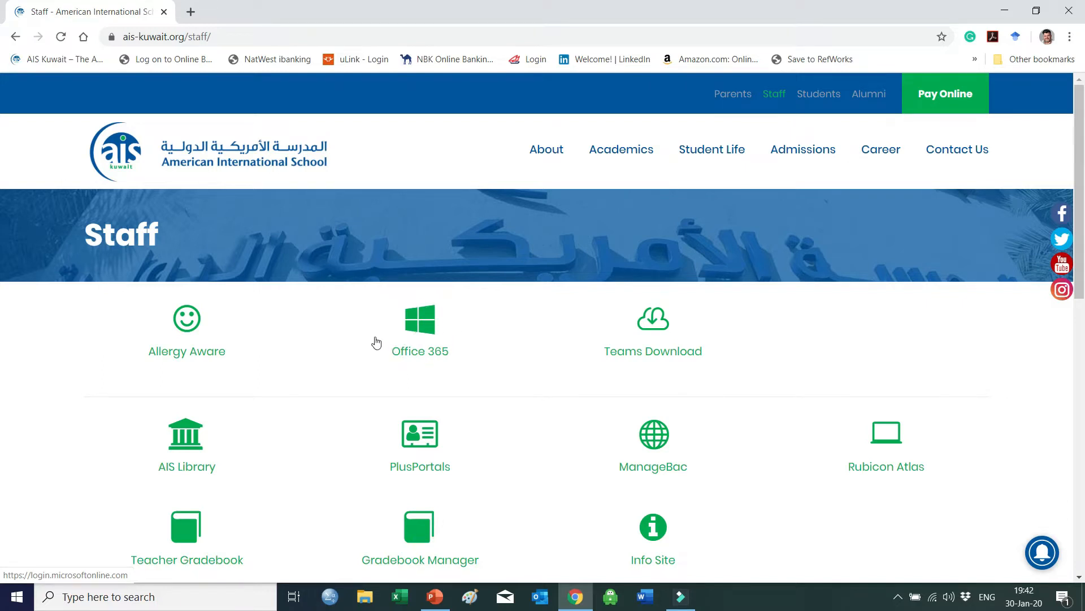
left_click(418, 341)
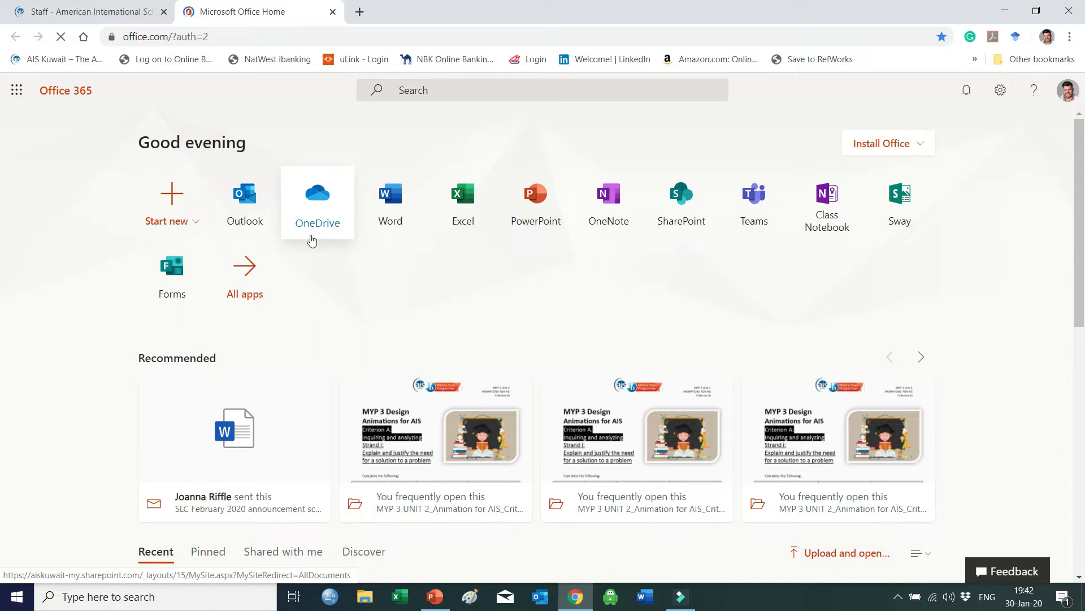
left_click(314, 203)
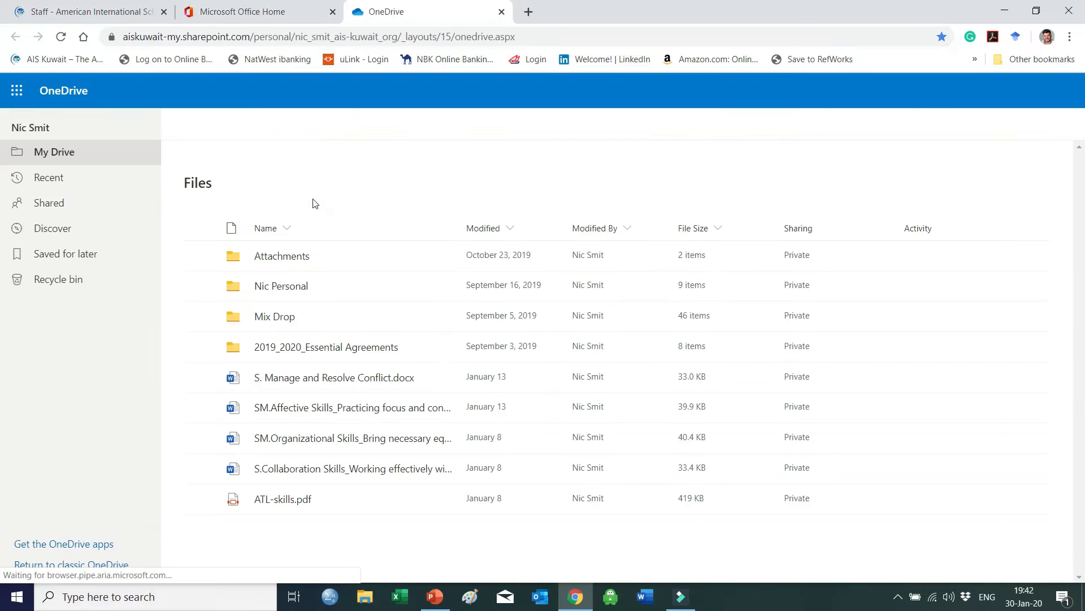
left_click(273, 312)
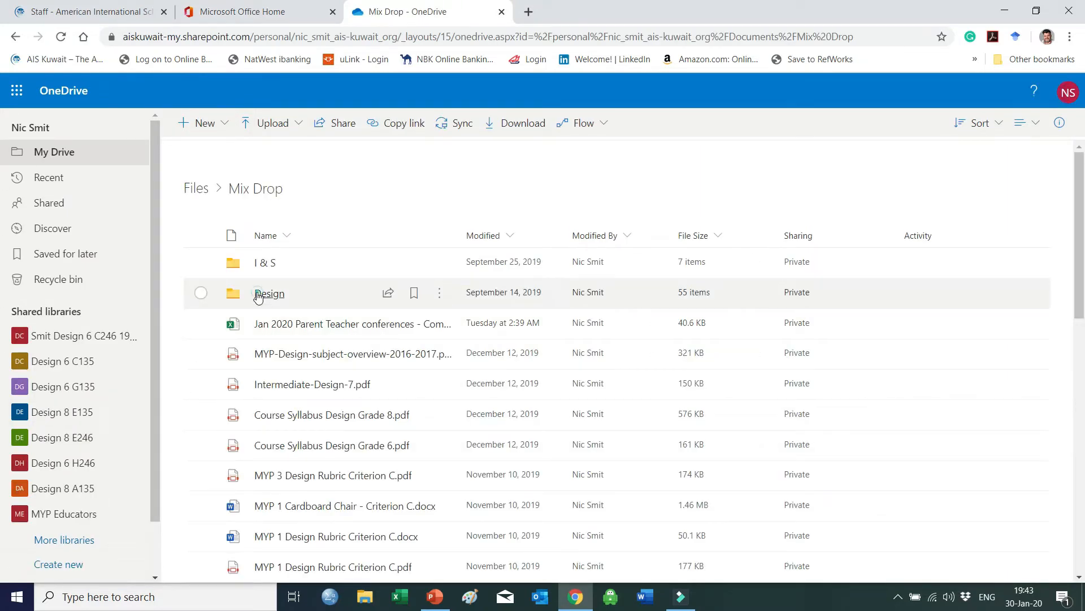
left_click(259, 294)
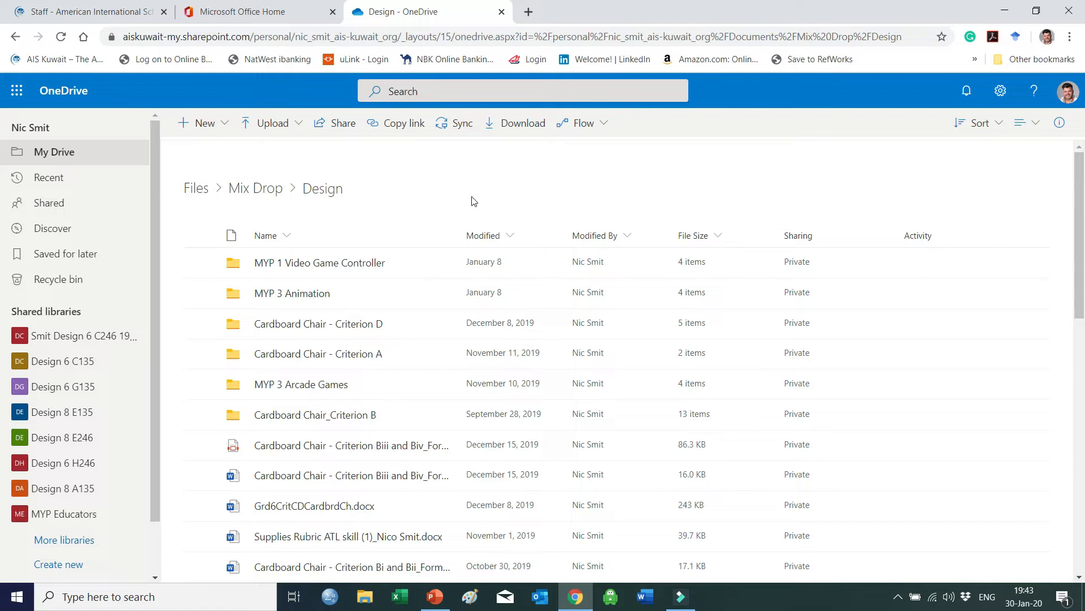
Review the route from the school's Staff page through the Office 365 home page back to the OneDrive Design folder
left_click(95, 5)
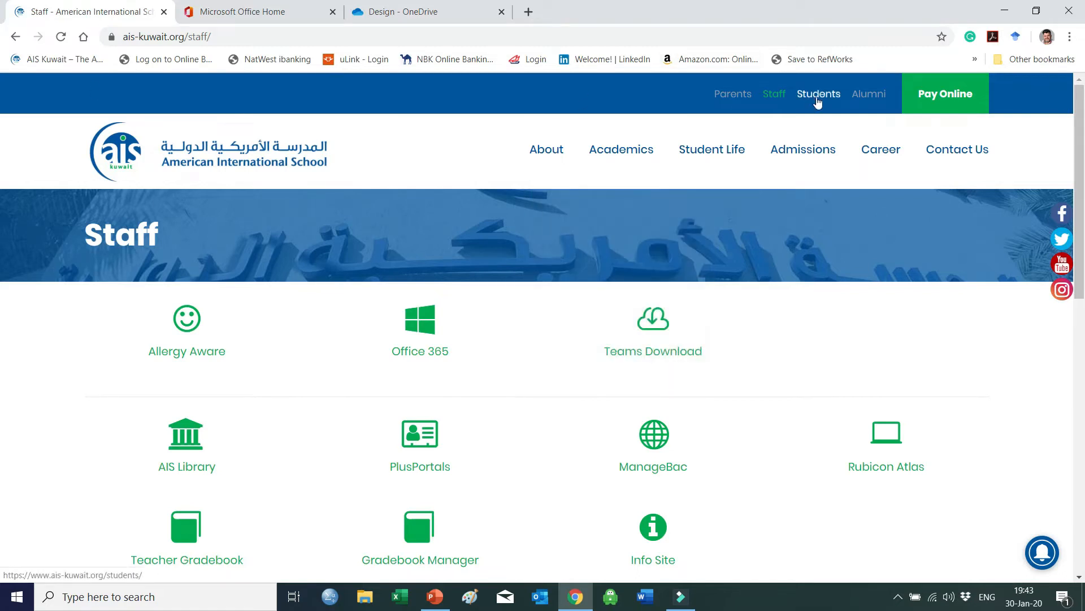
left_click(418, 348)
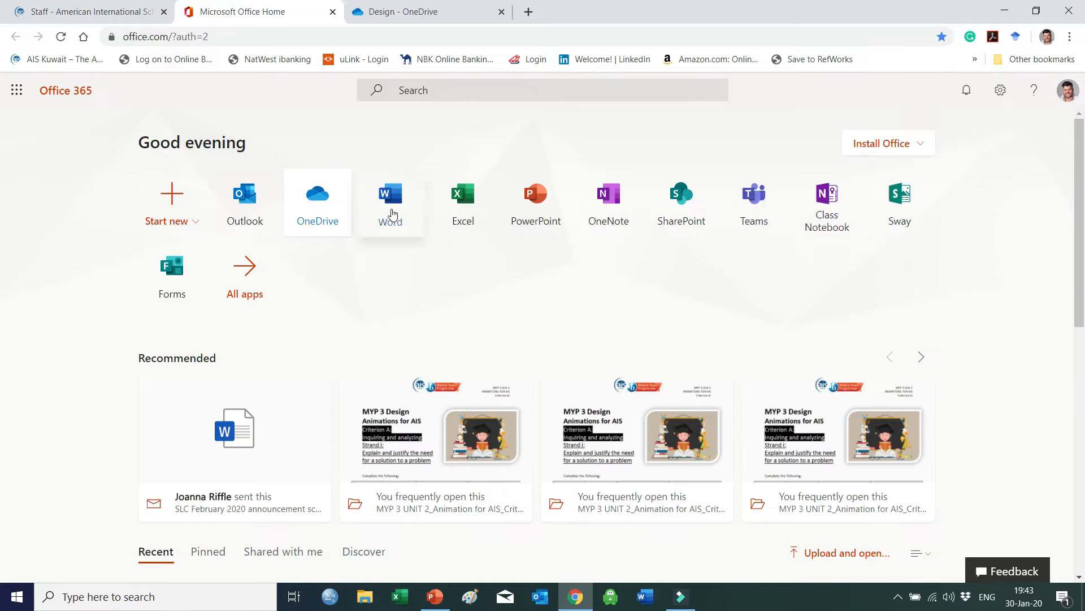
left_click(435, 7)
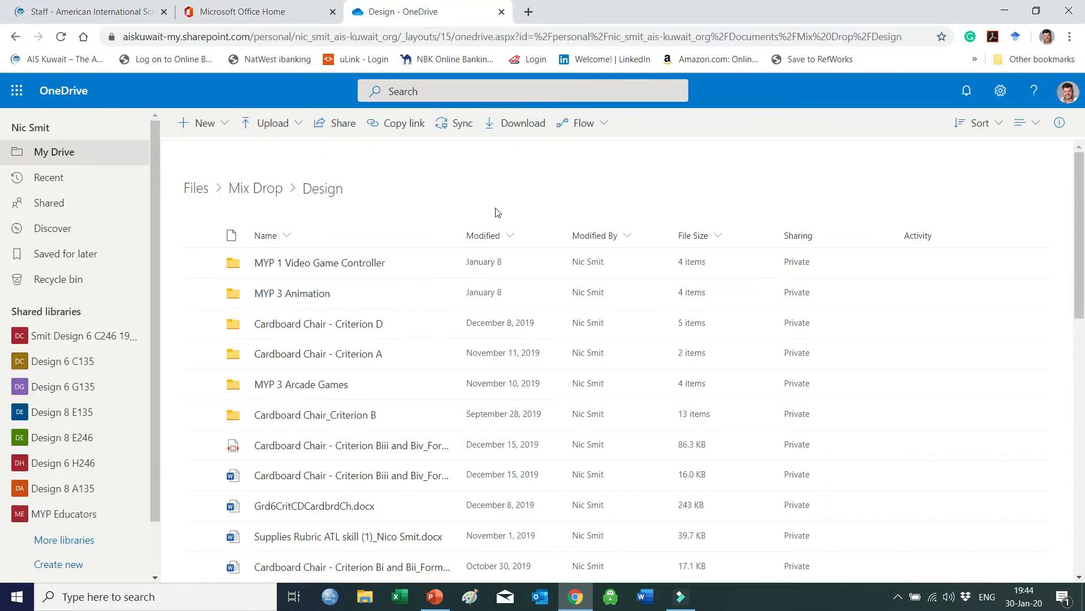
Reduce the browser to a smaller window, minimise the video editor behind it, and place the browser beside the desktop files
left_click(1038, 15)
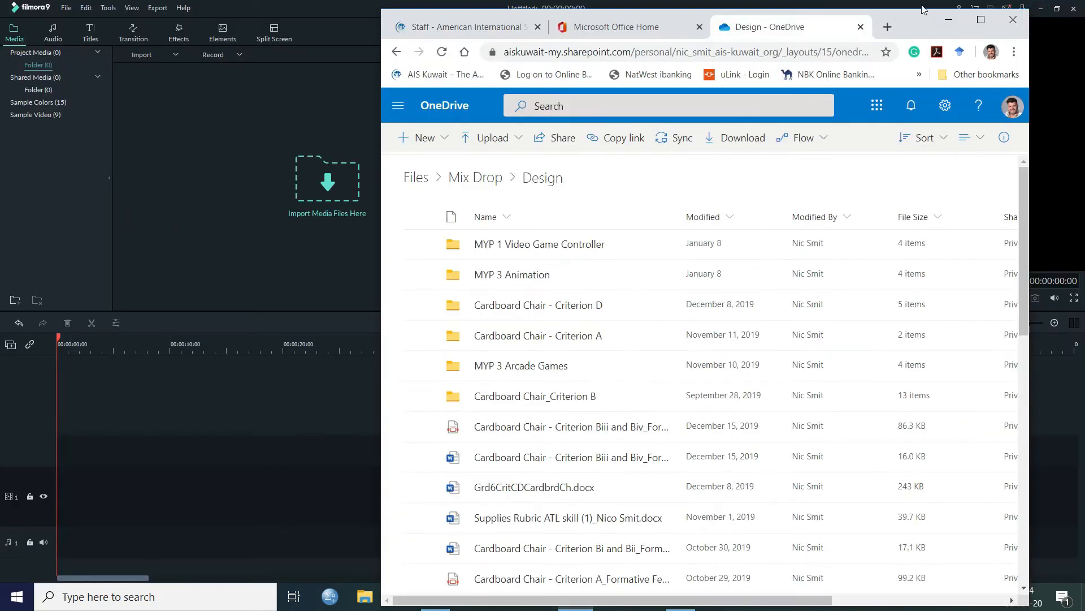
left_click_drag(901, 19, 729, 35)
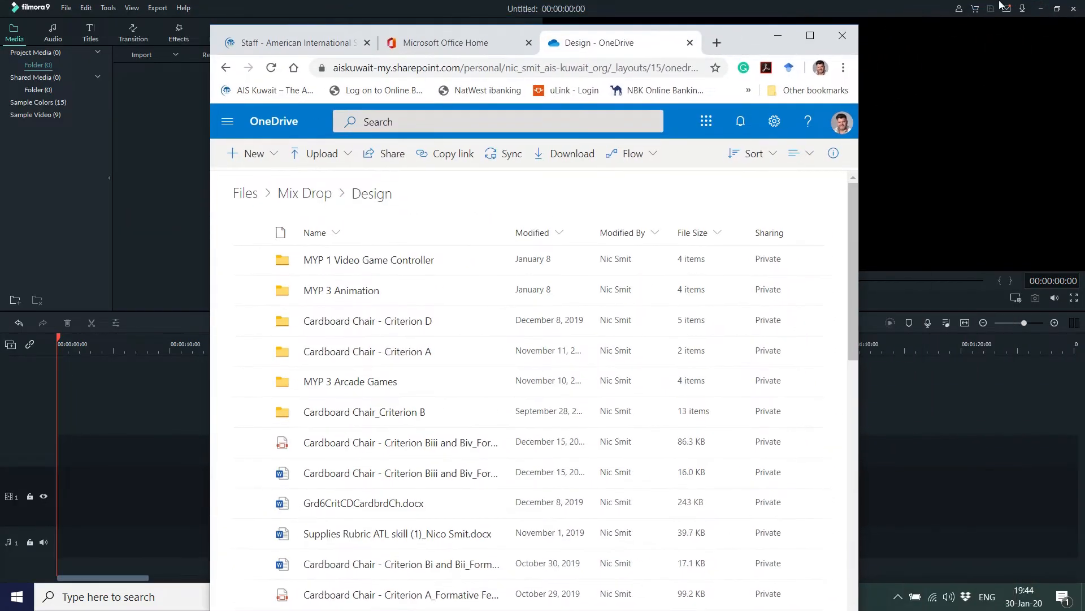
left_click(1041, 8)
left_click_drag(755, 42, 563, 20)
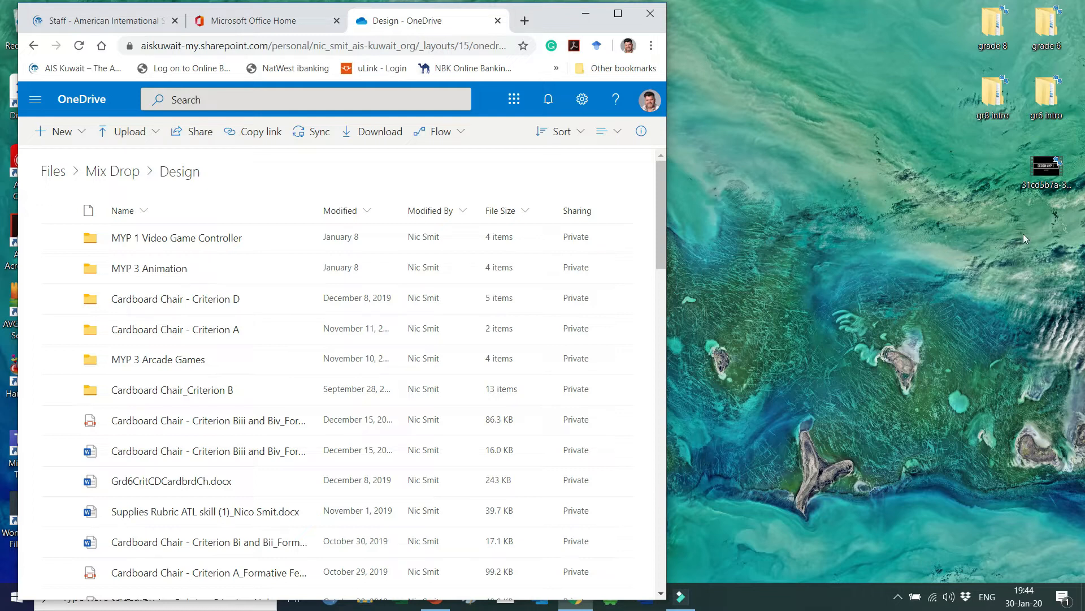
Upload the 31cd5b7a video file from the desktop into the Design folder, and check its progress in the maximised browser
left_click_drag(1034, 177, 814, 245)
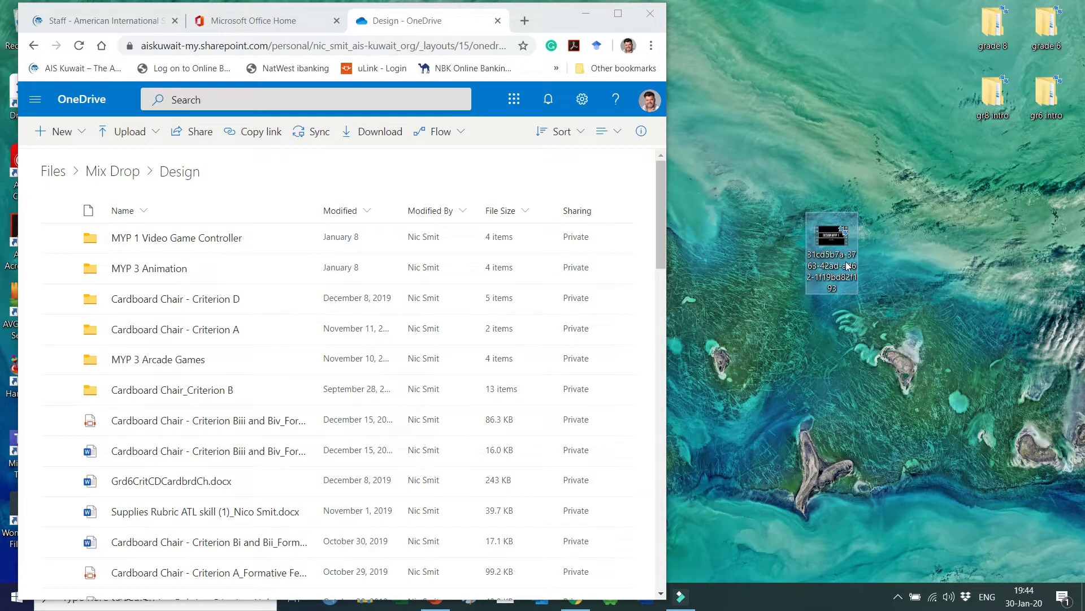
left_click_drag(832, 267, 264, 202)
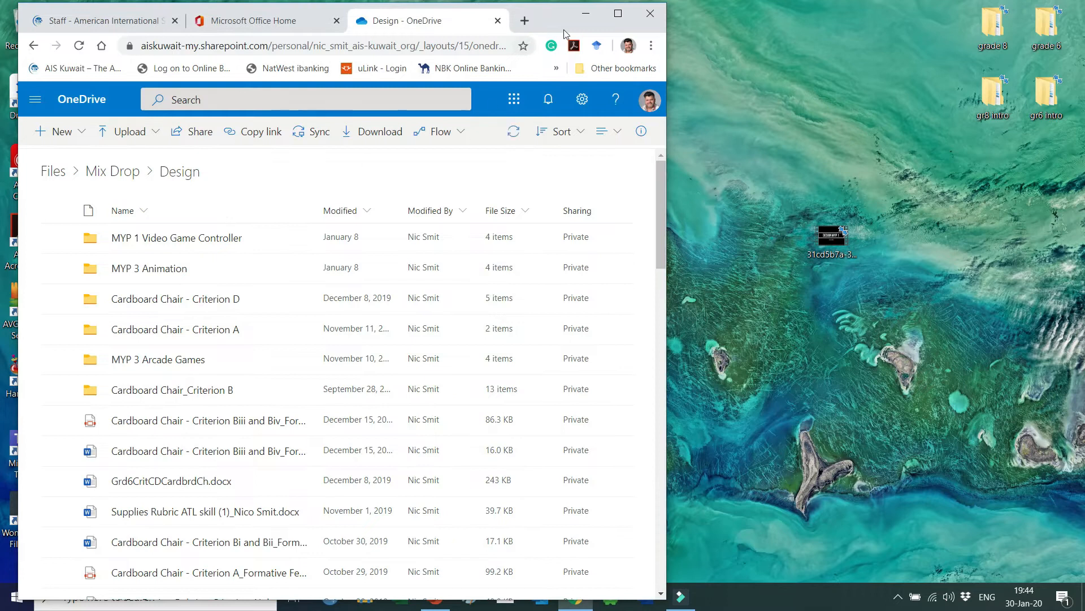
left_click(618, 14)
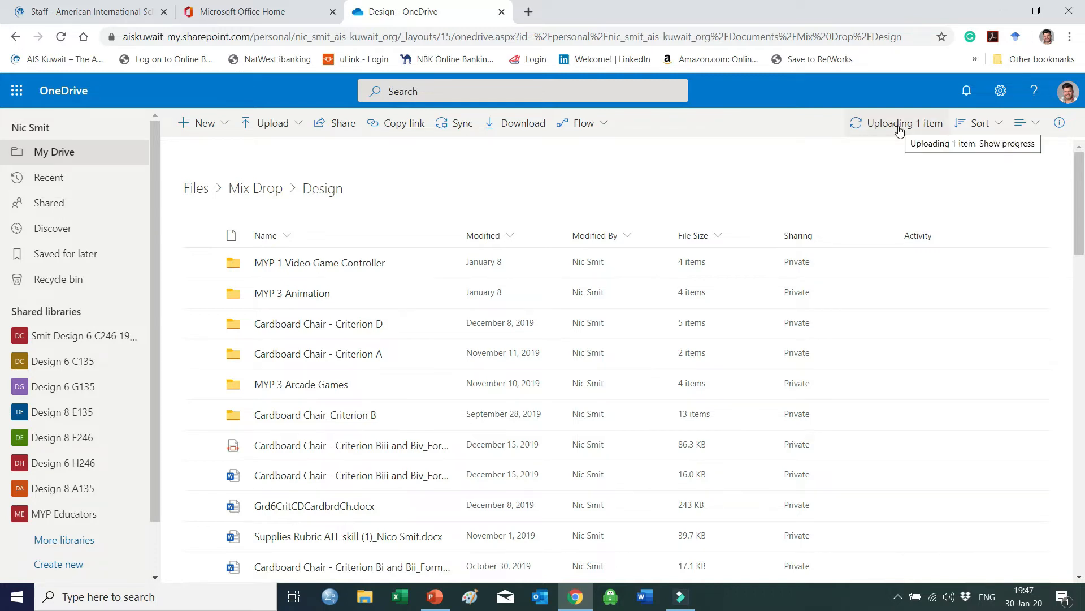
left_click(900, 130)
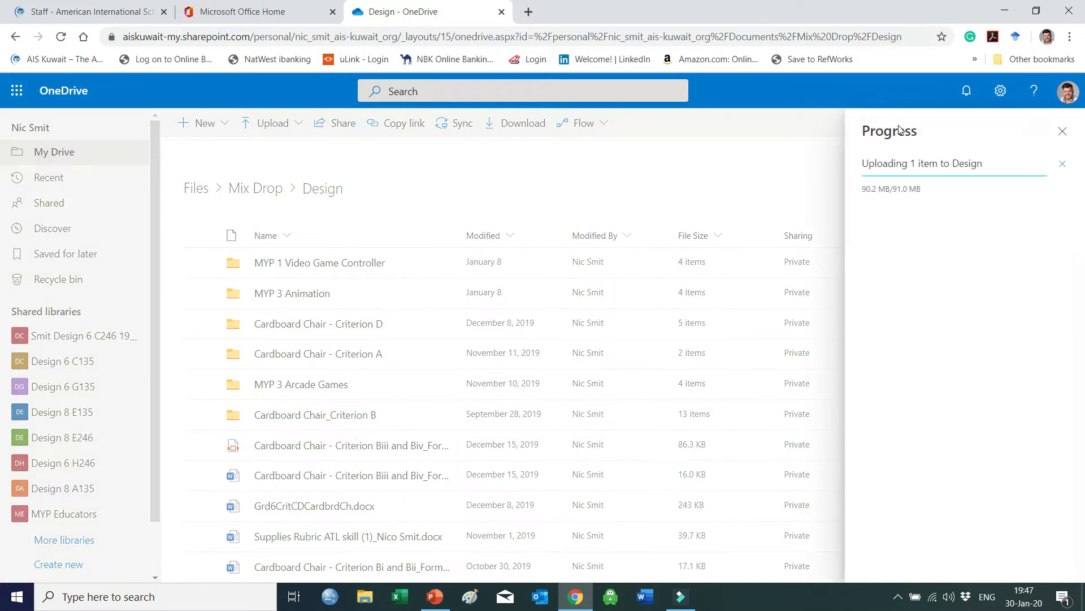
left_click(1063, 131)
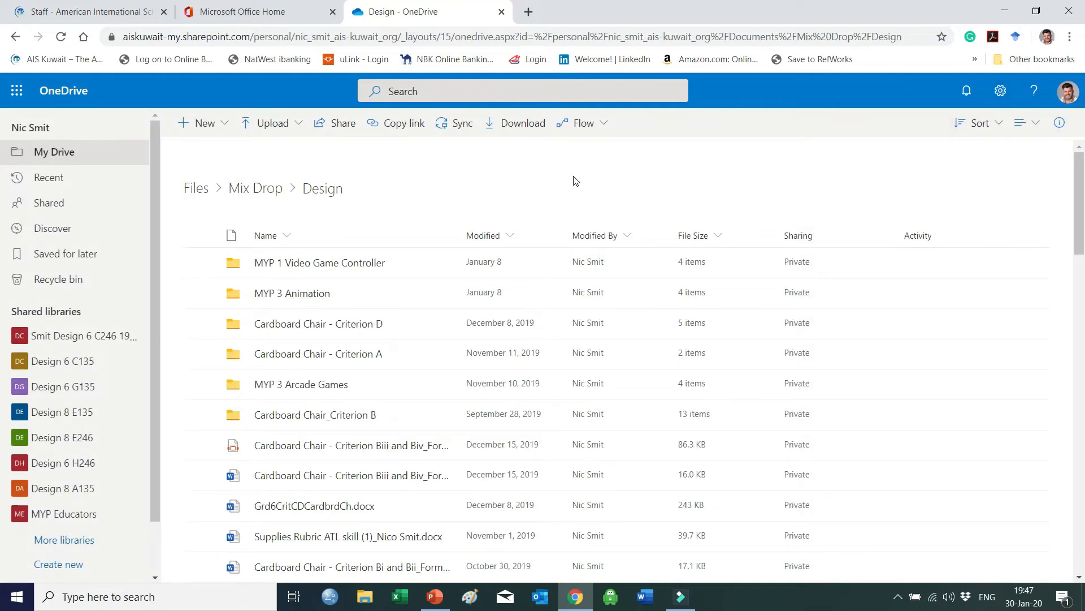
Sort the Design folder by modified date from newer to older, and copy a sharing link for the uploaded 31cd5b7a video
left_click(509, 236)
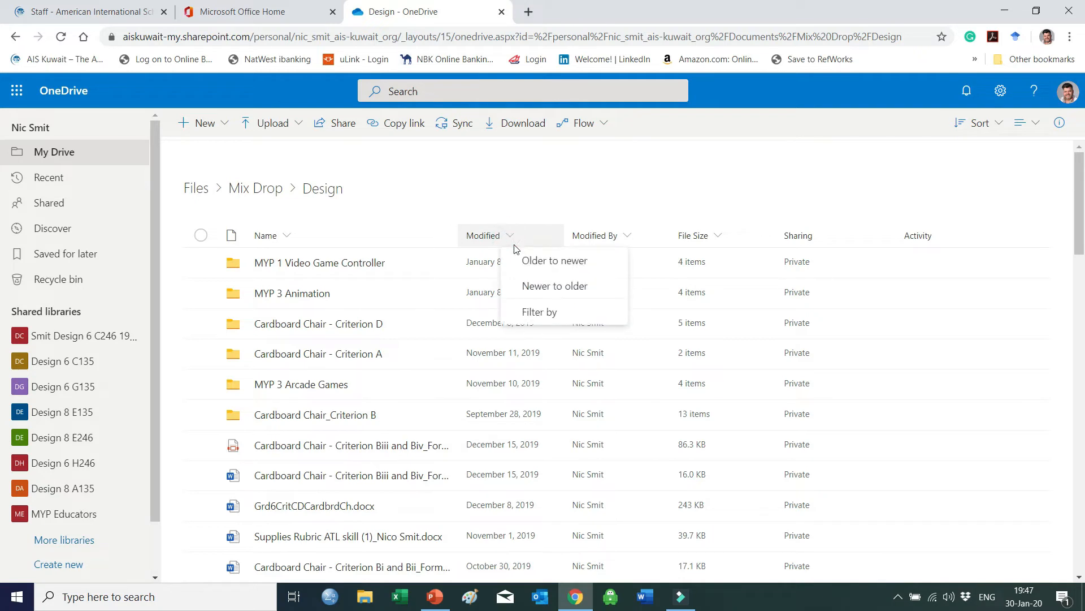
left_click(534, 284)
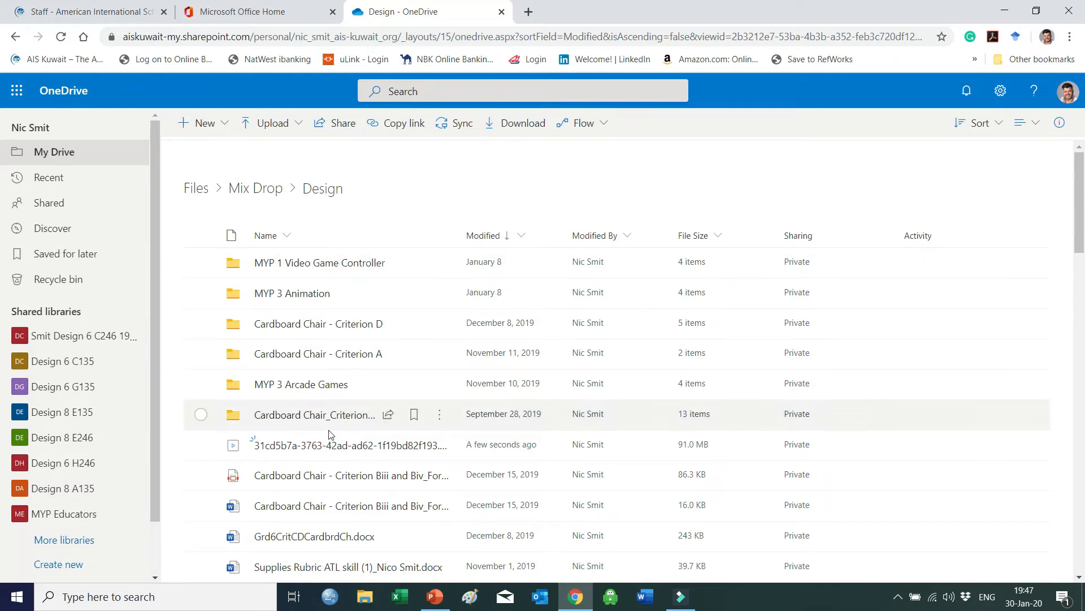
mouse_move(379, 456)
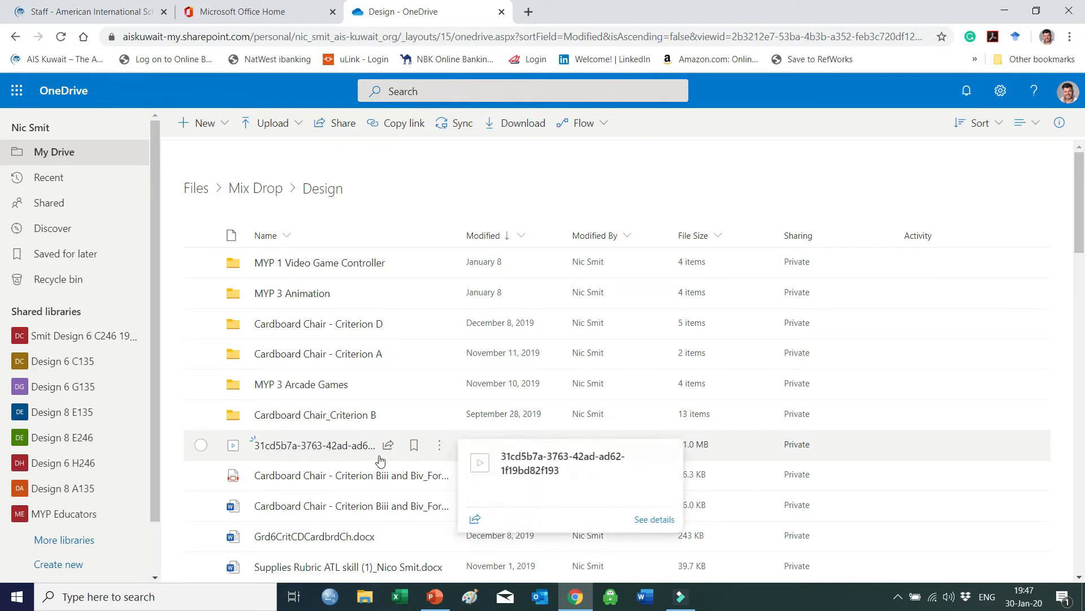
left_click(440, 449)
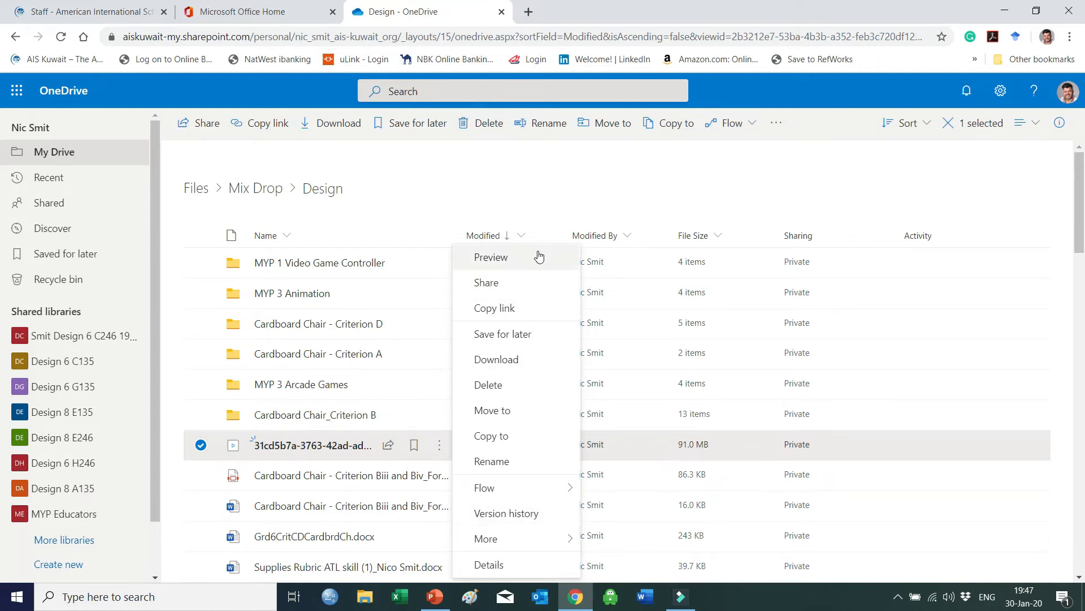
left_click(495, 308)
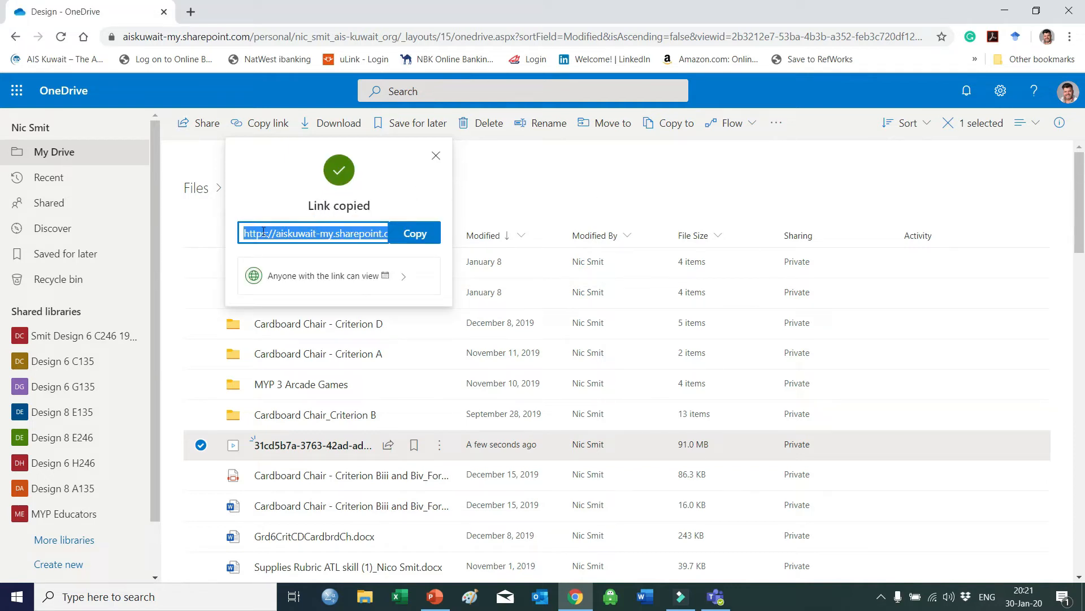
left_click(417, 232)
Switch to Teams, insert the video link as an active hyperlink in the Explanation answer box, and close the document
left_click(712, 603)
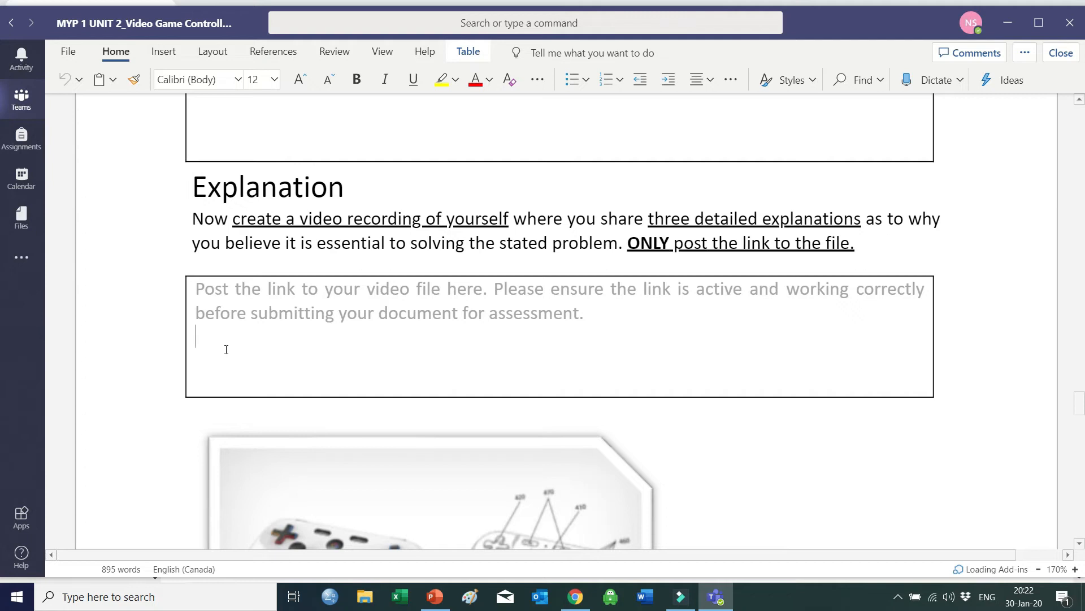
scroll(227, 349, "up", 1)
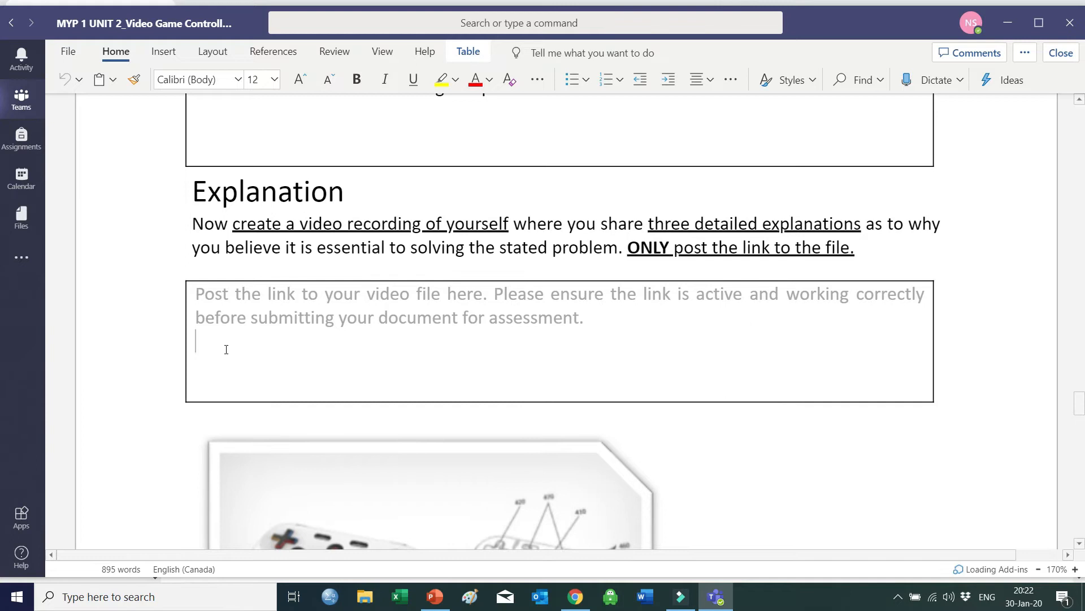
key("ctrl+v")
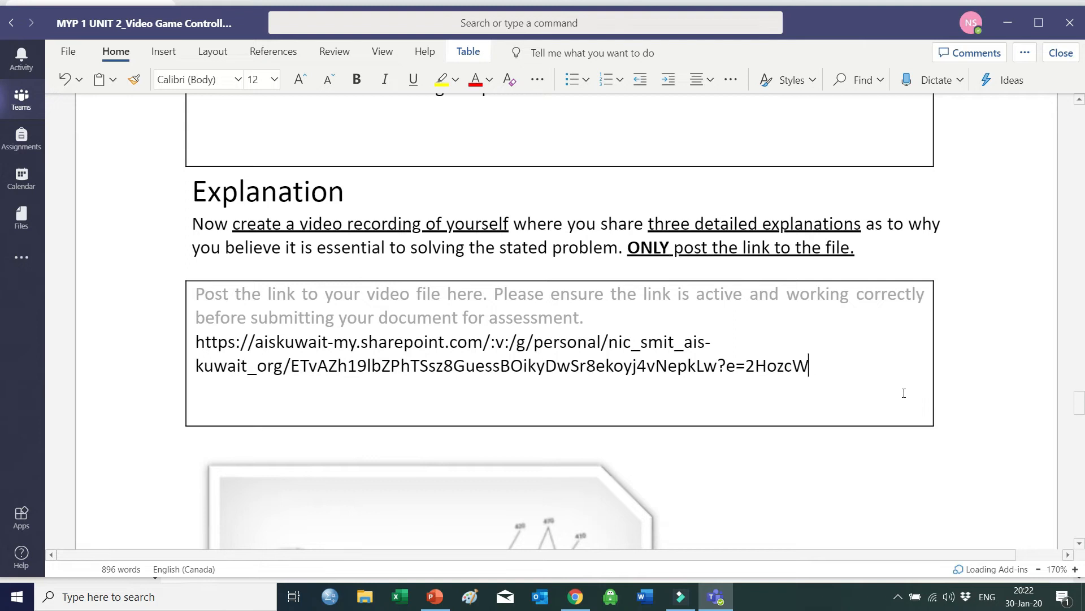
key("Return")
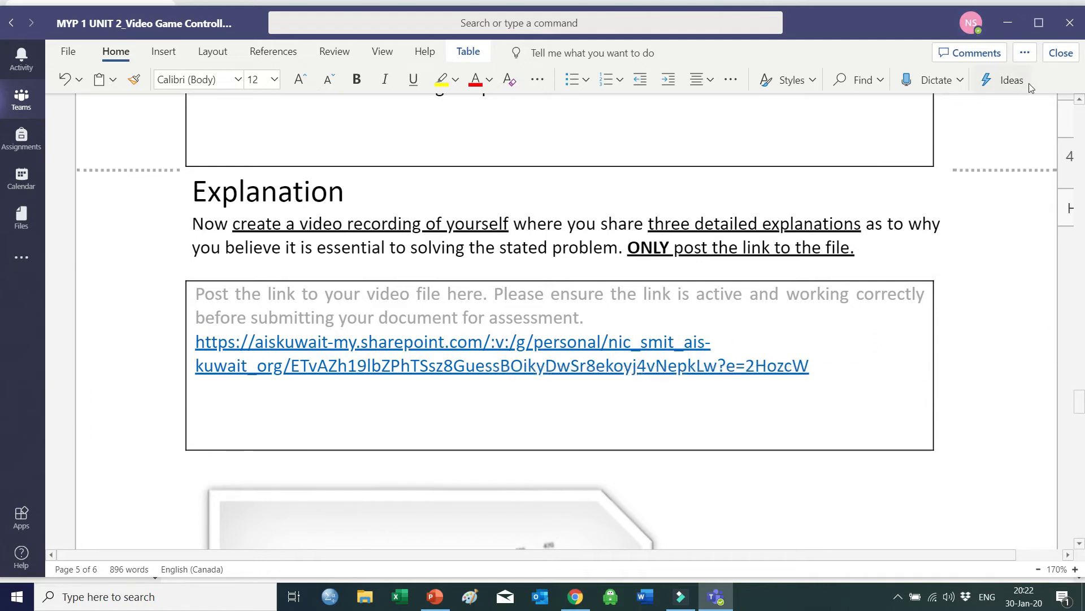
left_click(1054, 58)
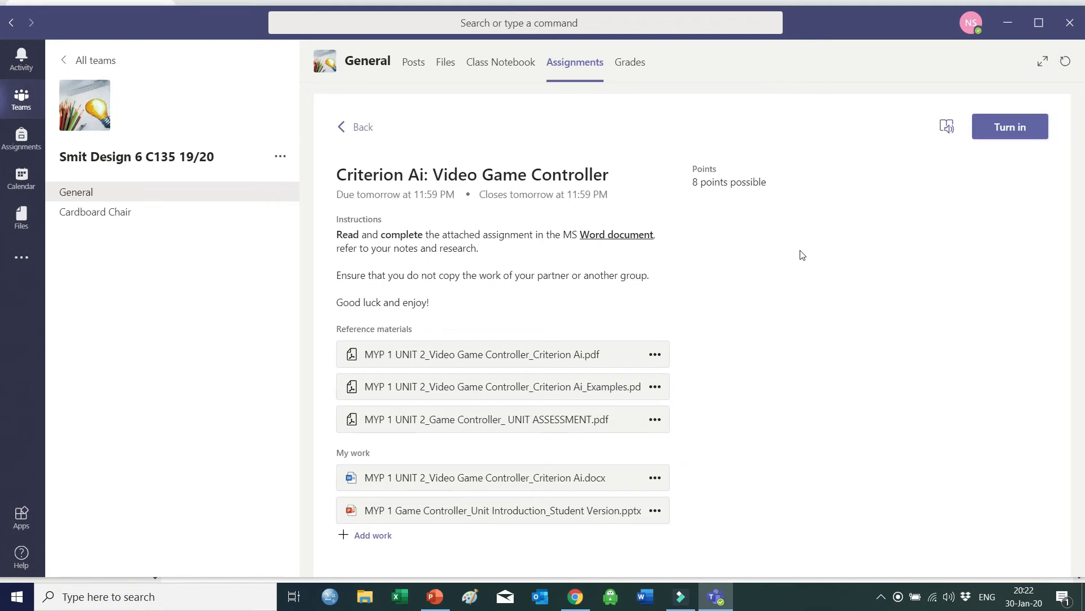
Reopen MYP 1 UNIT 2_Video Game Controller_Criterion Ai.docx from the Criterion Ai: Video Game Controller assignment in the Design 6 C135 19/20 team
left_click(88, 61)
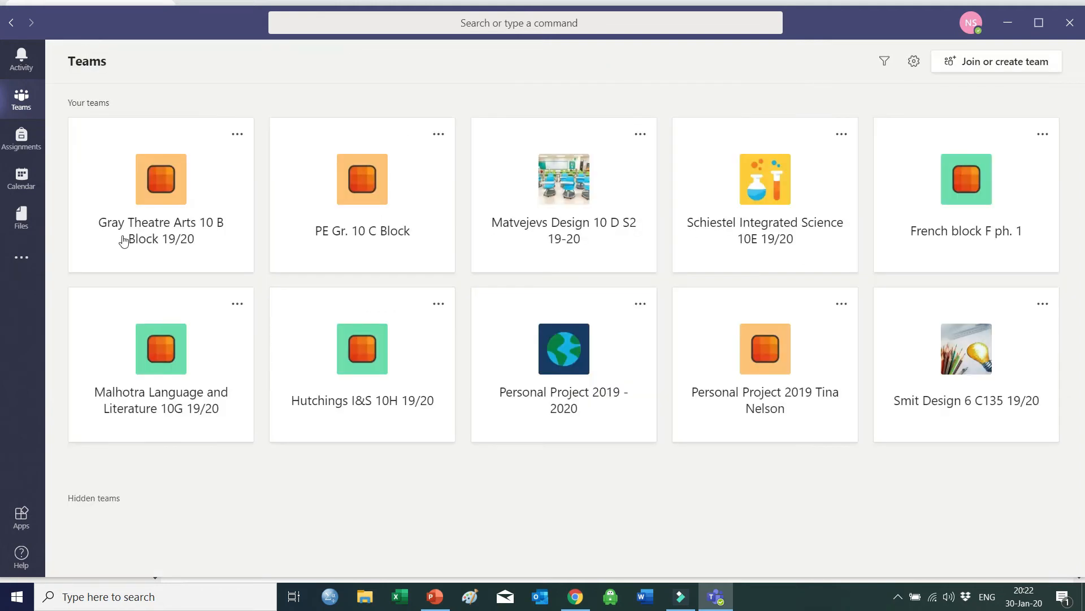
left_click(978, 419)
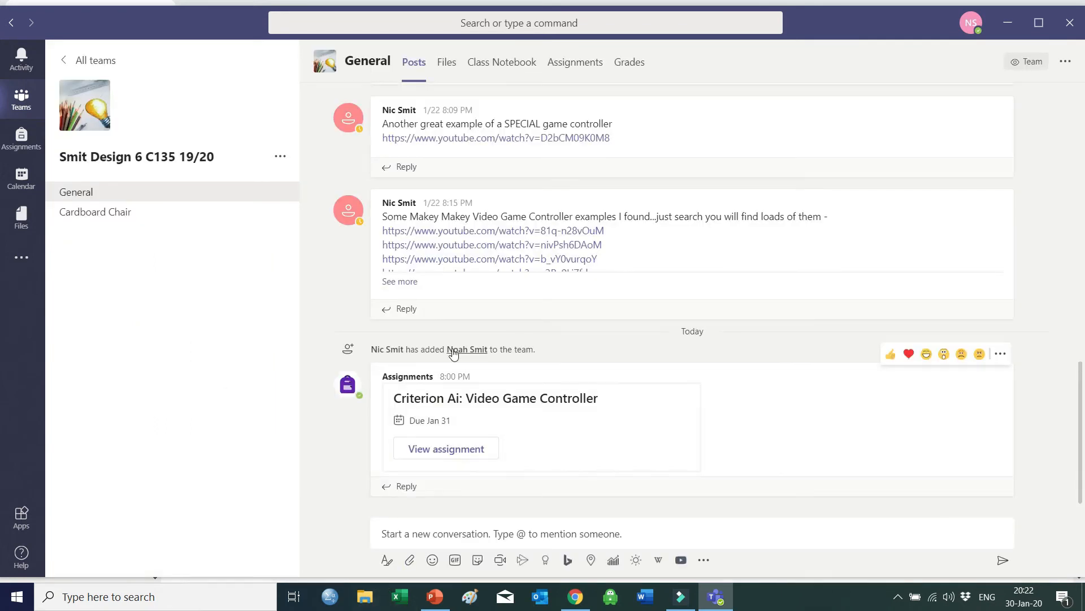
left_click(560, 72)
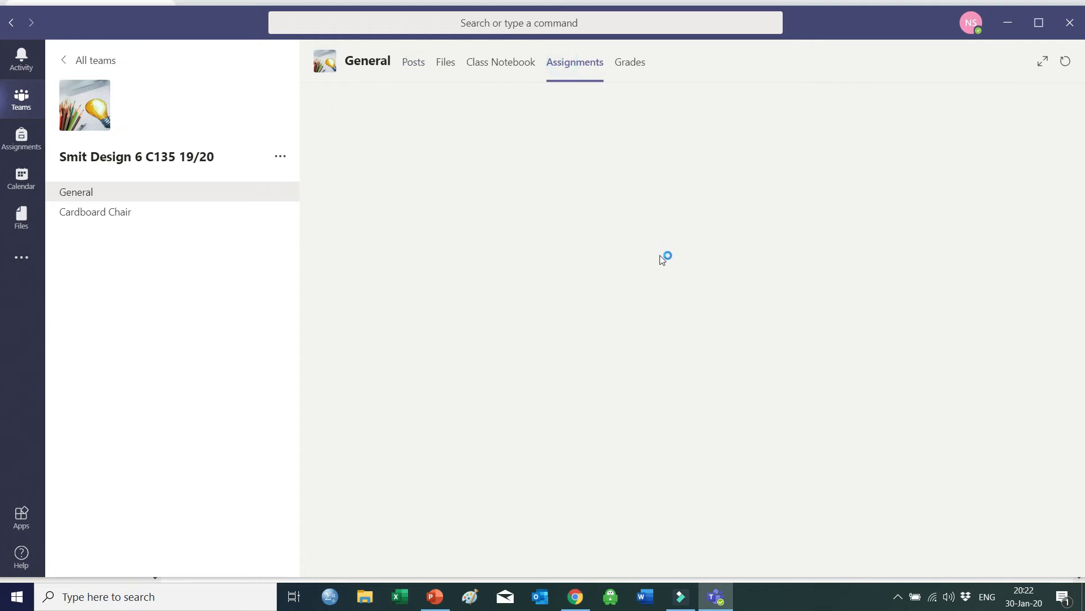
left_click(436, 258)
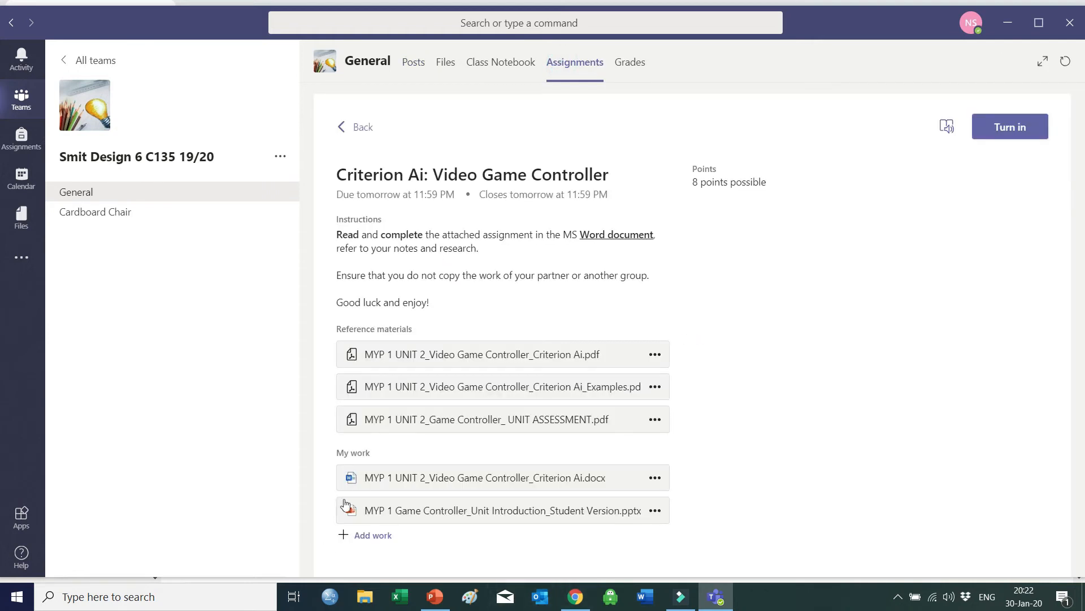
left_click(483, 481)
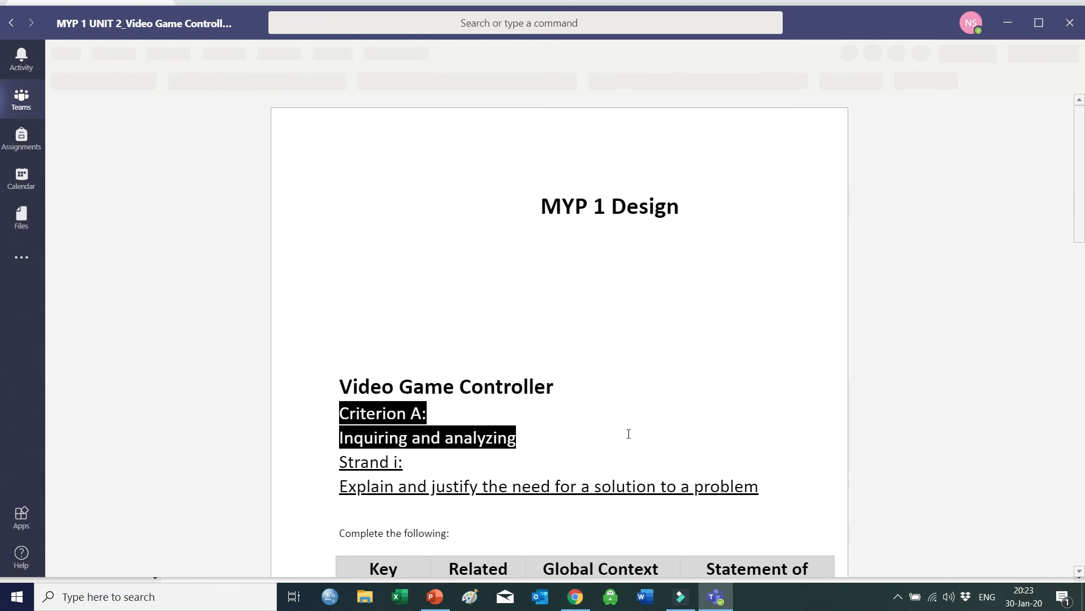
Test the video link in the document's Explanation answer box by opening it in the browser
scroll(605, 415, "down", 20)
left_click(468, 380)
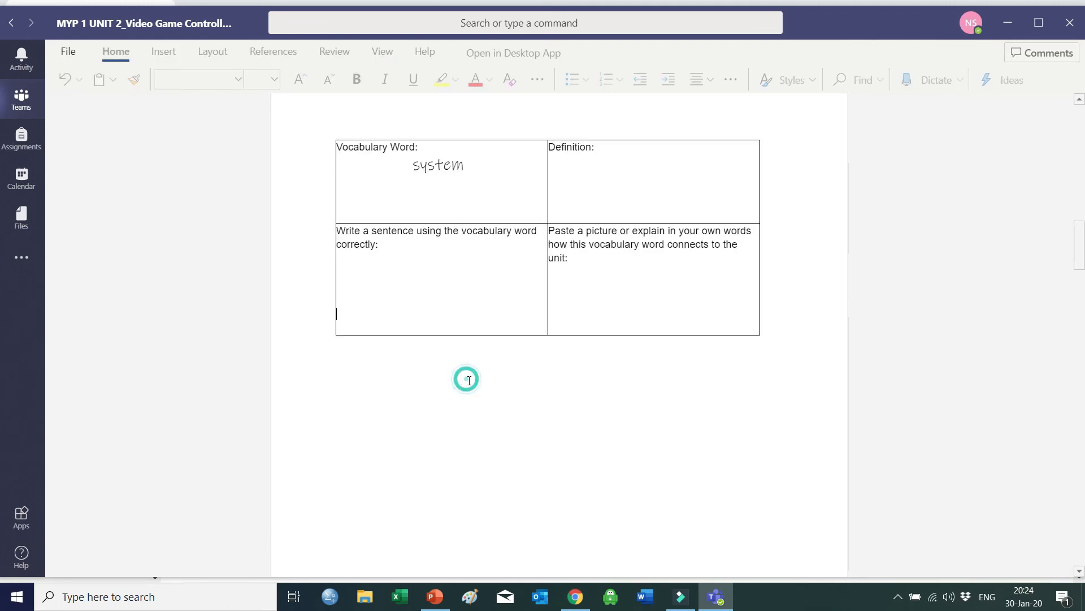
scroll(684, 458, "down", 20)
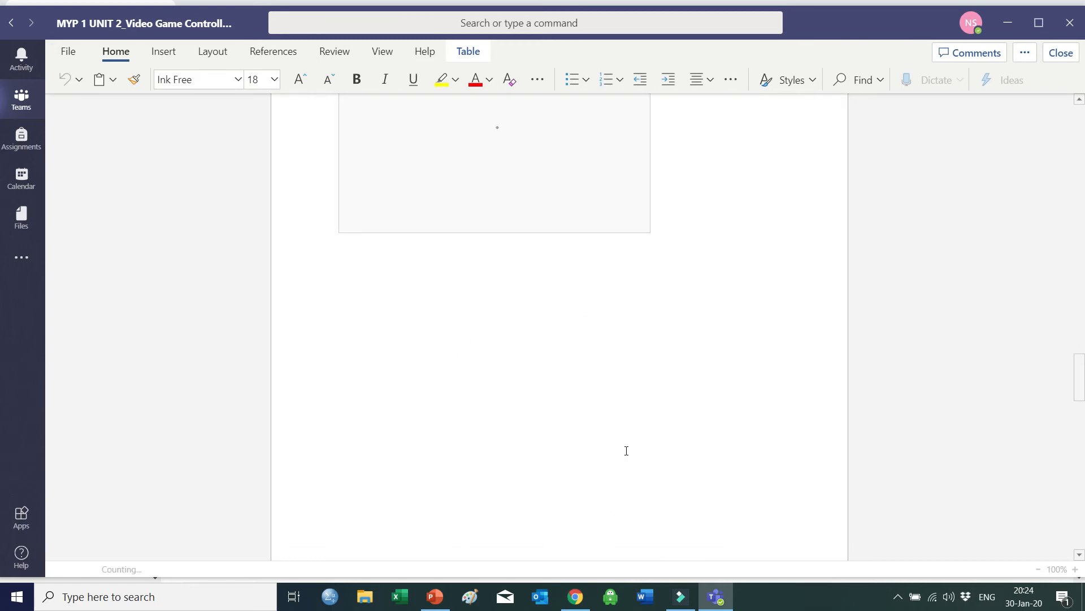
scroll(575, 423, "down", 5)
scroll(576, 424, "down", 3)
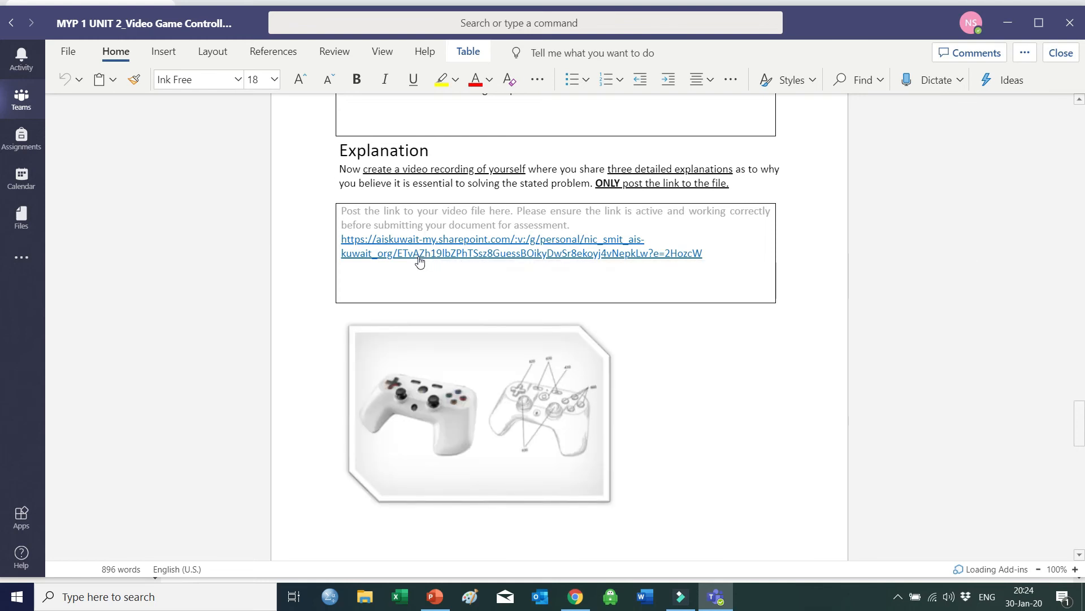
left_click(421, 257, "ctrl")
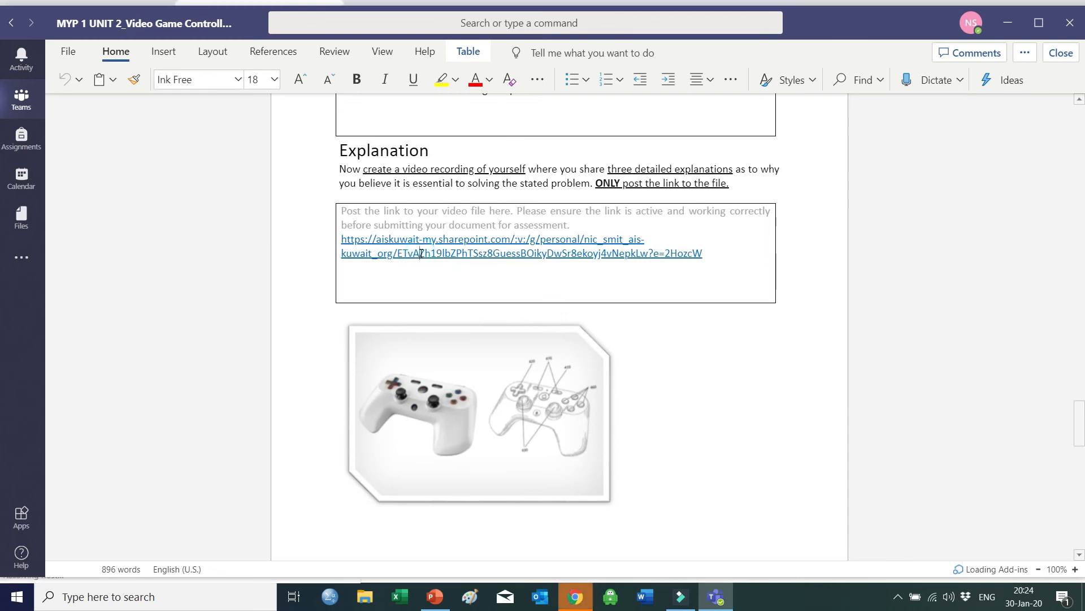
left_click(575, 598)
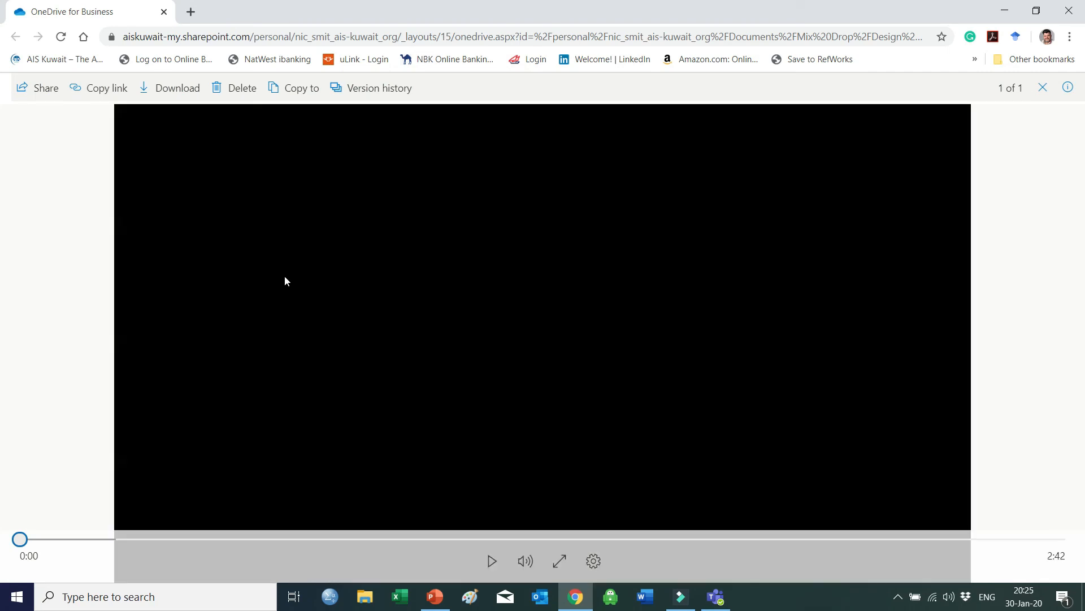
Play part of the linked video to check that it works, pause it, and close the browser to return to the document
left_click(492, 566)
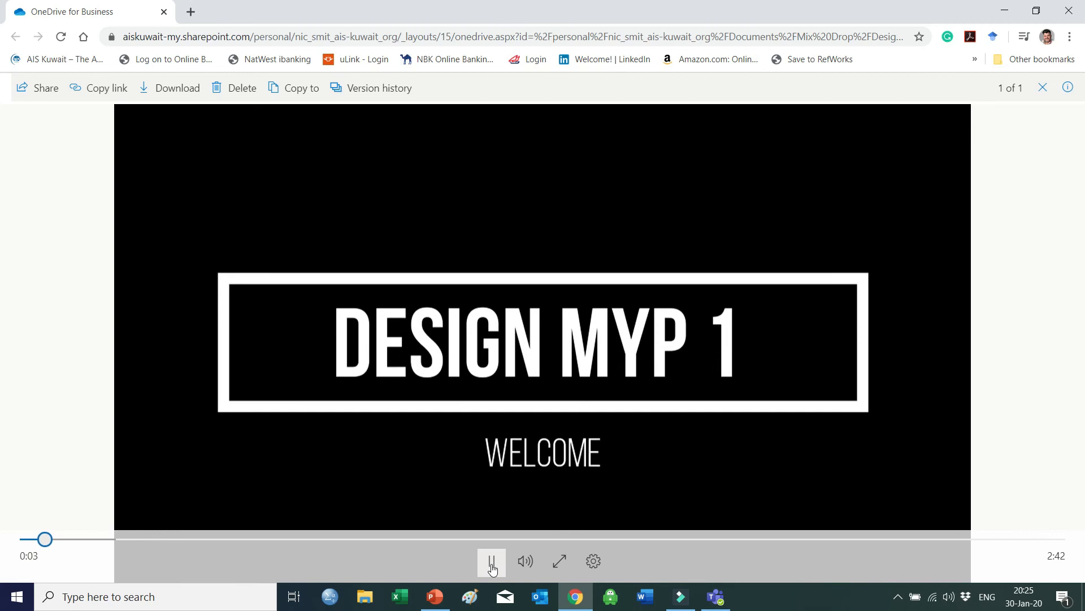
left_click(492, 563)
left_click(492, 562)
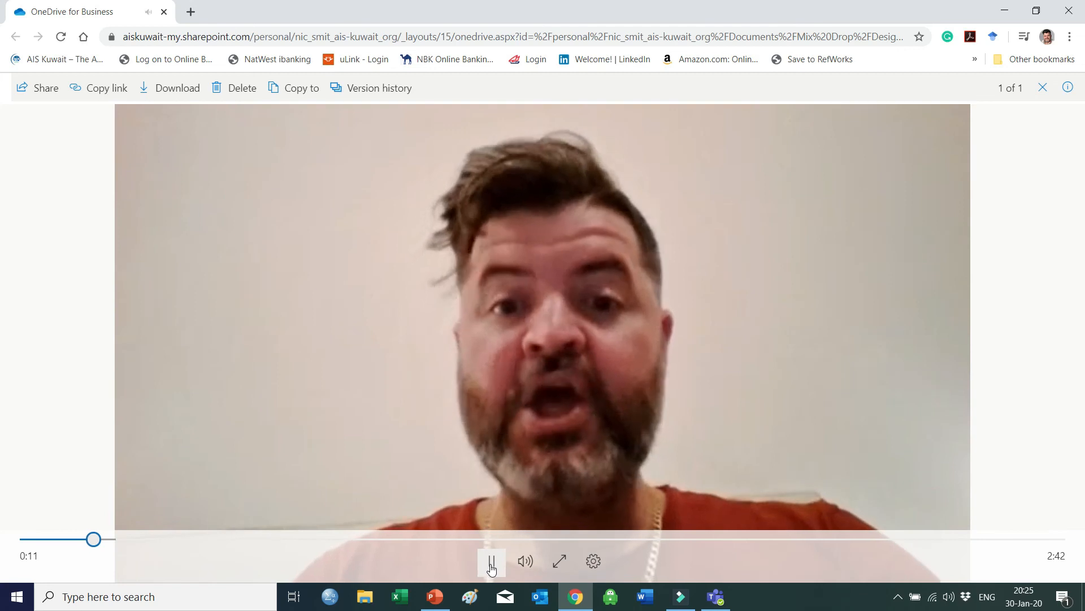
left_click(492, 565)
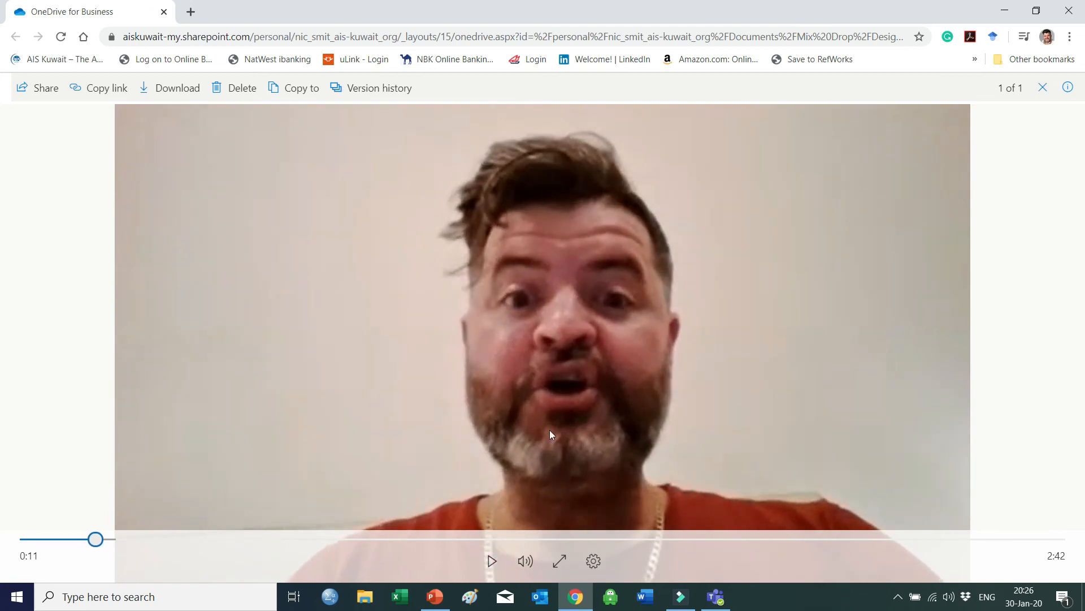
left_click(1070, 12)
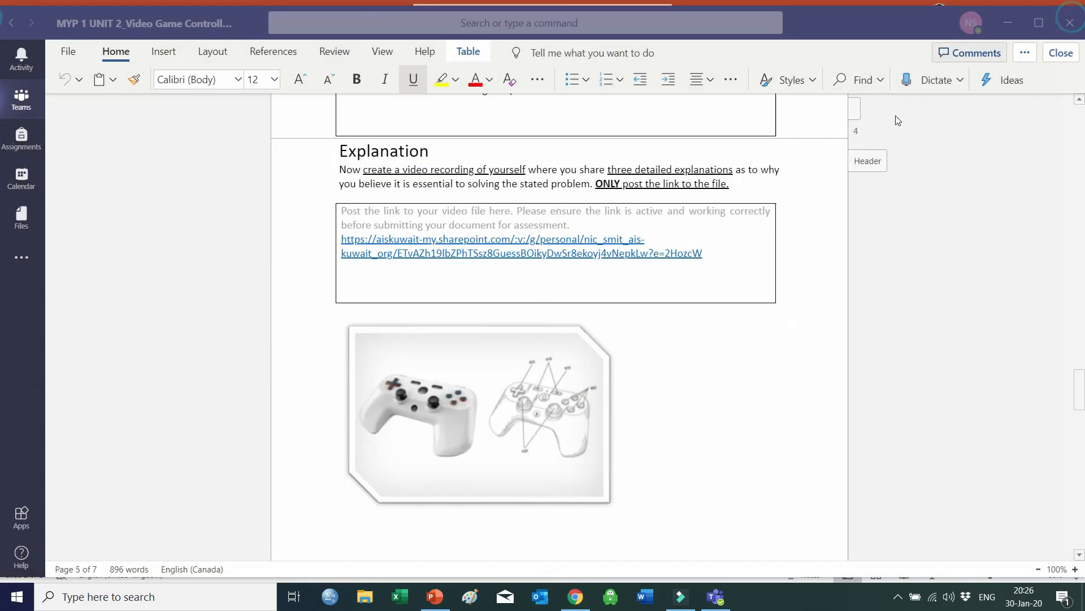